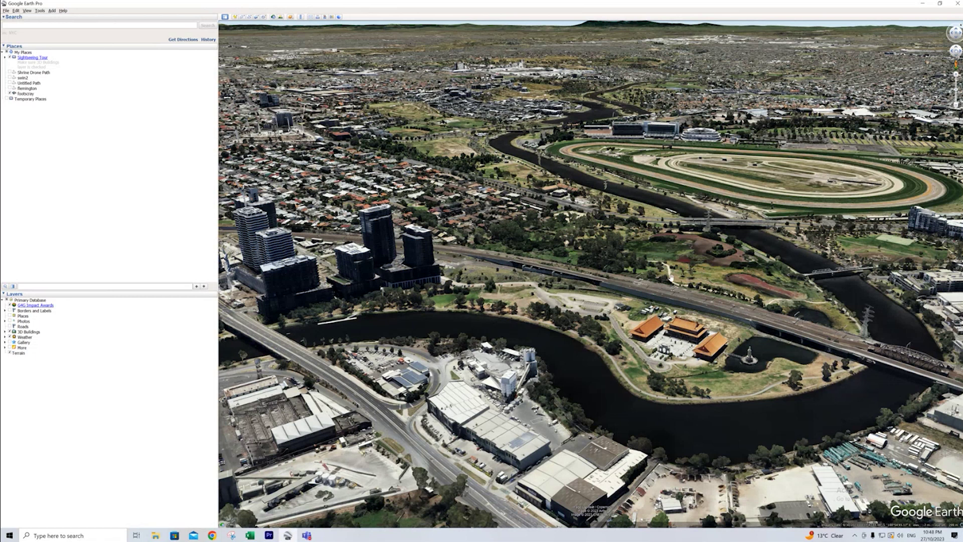
# Pan and tilt the 3D view to frame the riverside temple with the racecourse beyond
pyautogui.moveTo(664, 281); pyautogui.dragTo(636, 296)
pyautogui.moveTo(636, 296)
pyautogui.mouseDown(button='middle')
pyautogui.moveTo(532, 304)
pyautogui.moveTo(517, 401)
pyautogui.mouseUp(button='middle')
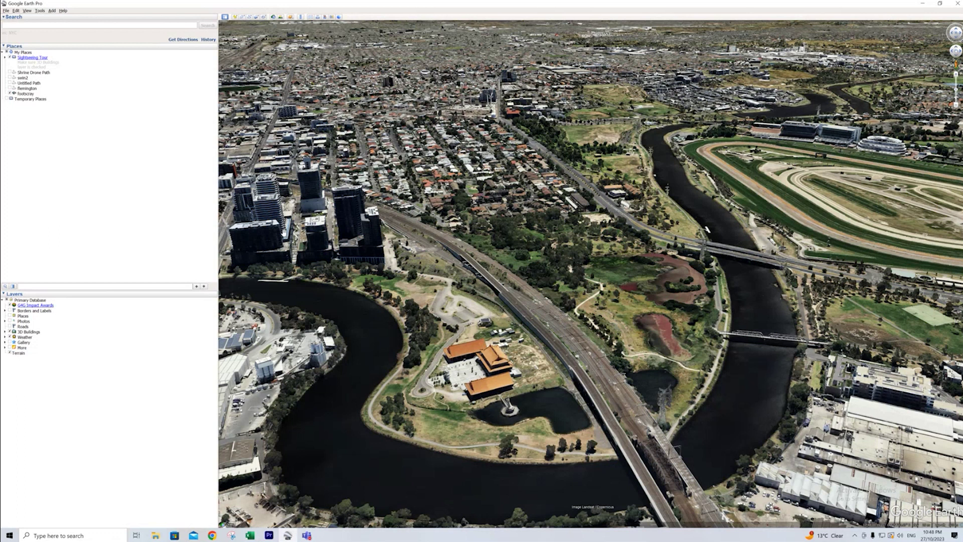
# Record a tour from the temple along the riverside toward the racecourse, ending at the flemington place
pyautogui.click(263, 17)
pyautogui.click(225, 514)
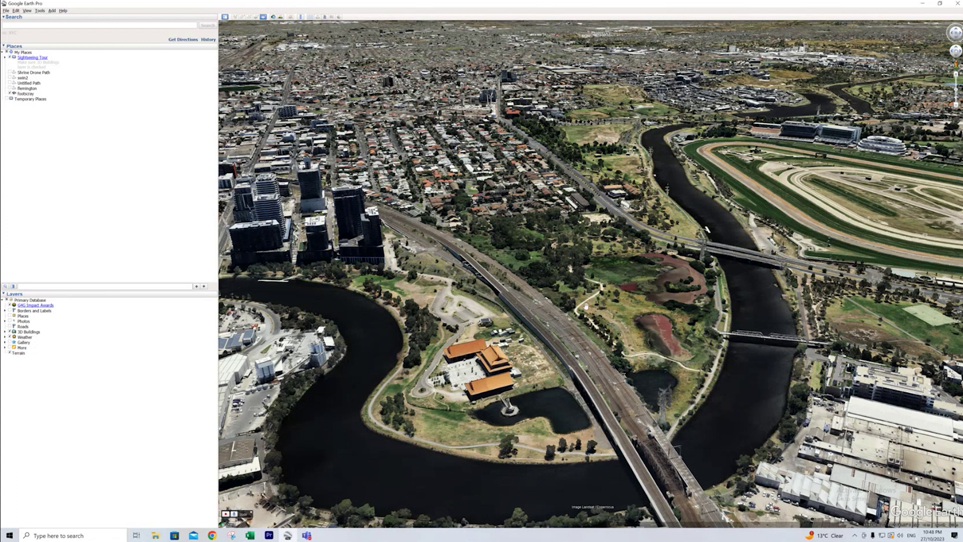
pyautogui.moveTo(586, 306); pyautogui.dragTo(551, 342)
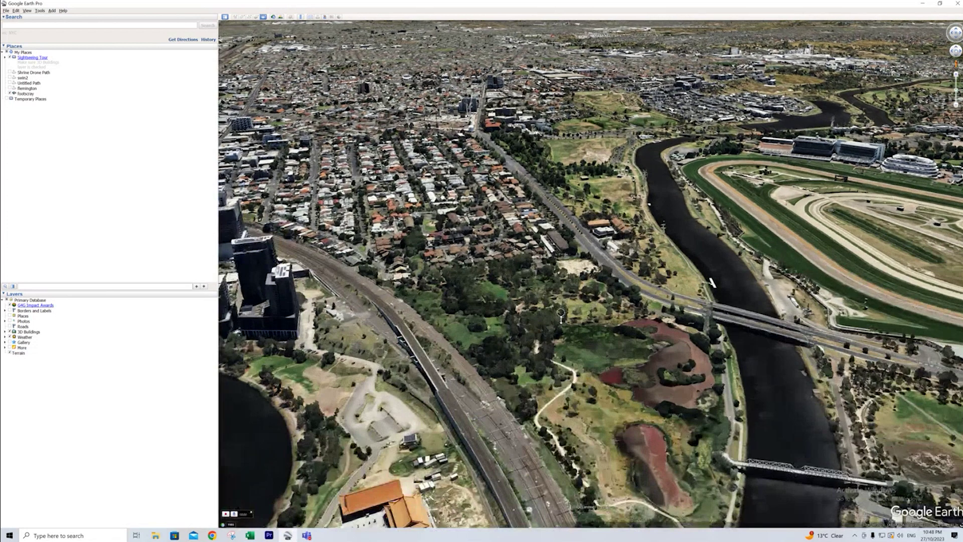
pyautogui.moveTo(561, 312); pyautogui.dragTo(429, 339, button='middle')
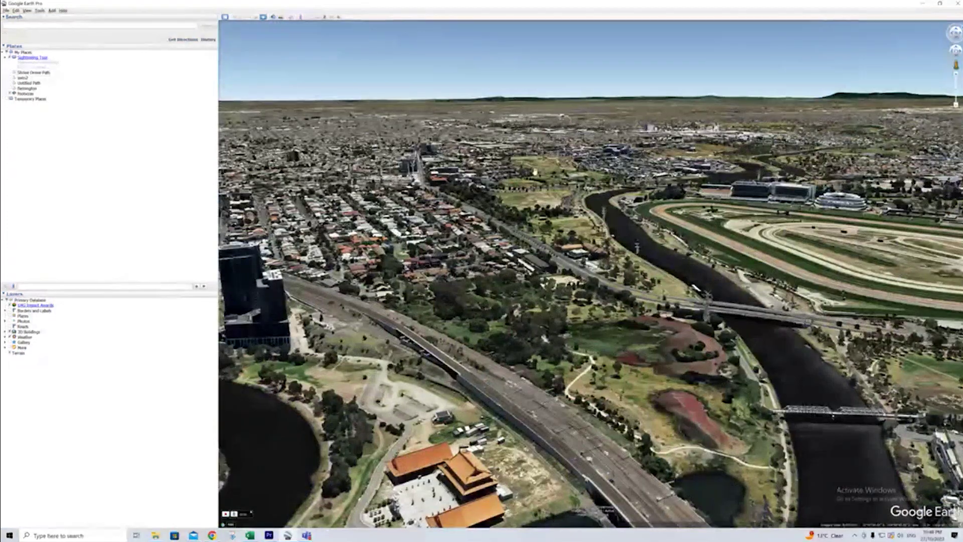
pyautogui.moveTo(486, 304); pyautogui.dragTo(486, 283, button='middle')
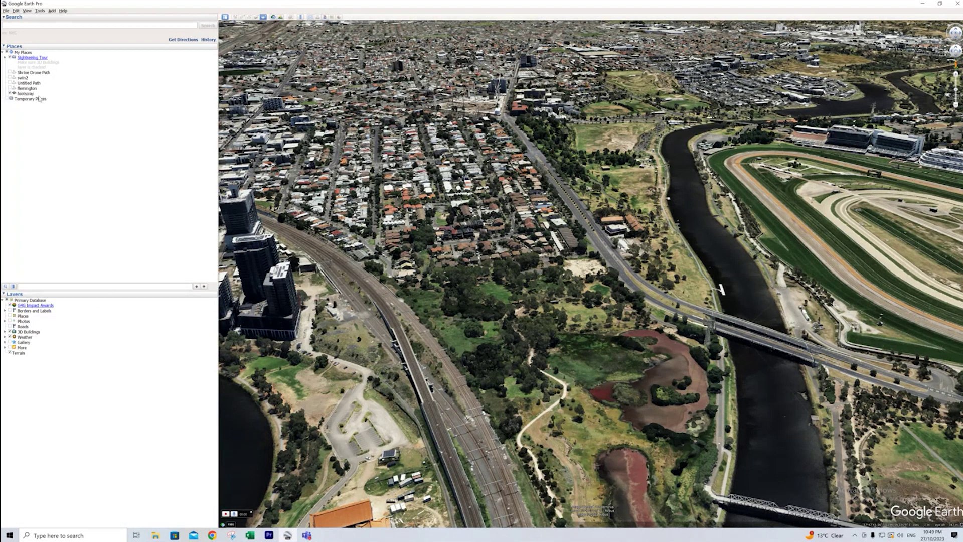
pyautogui.click(10, 88)
pyautogui.doubleClick(26, 88)
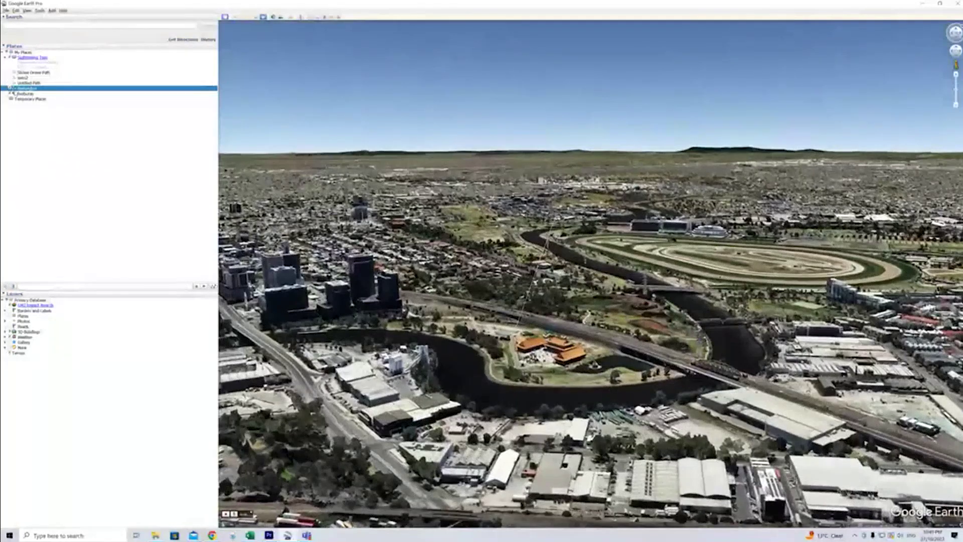
# Stop recording and play back the tour over the river and racecourse
pyautogui.click(384, 307)
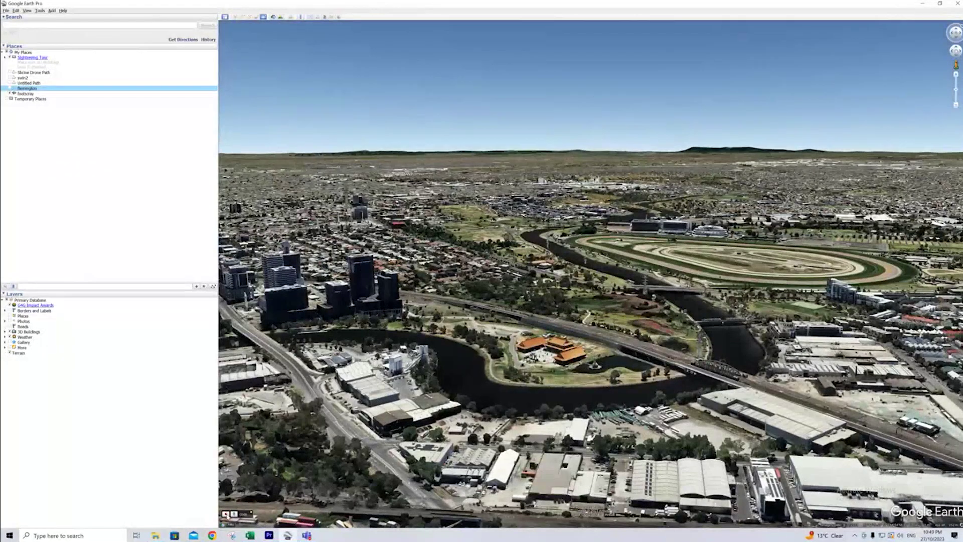
pyautogui.click(214, 286)
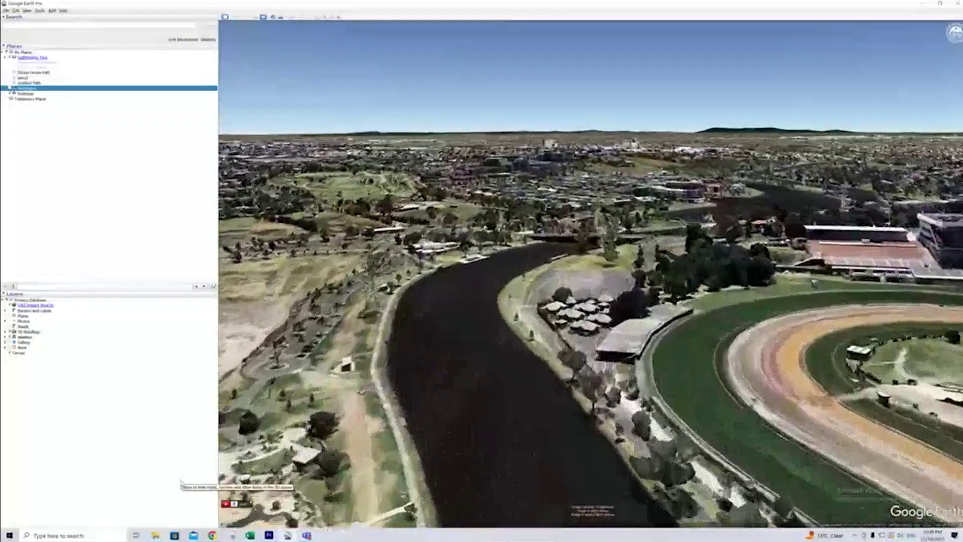
pyautogui.moveTo(226, 505)
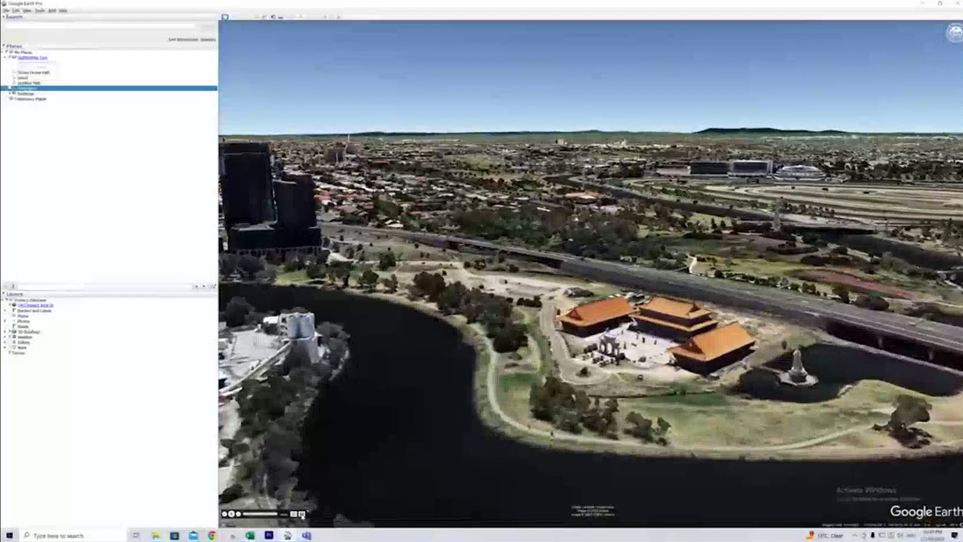
# Save the recorded tour to Places under the name 'Test'
pyautogui.click(301, 514)
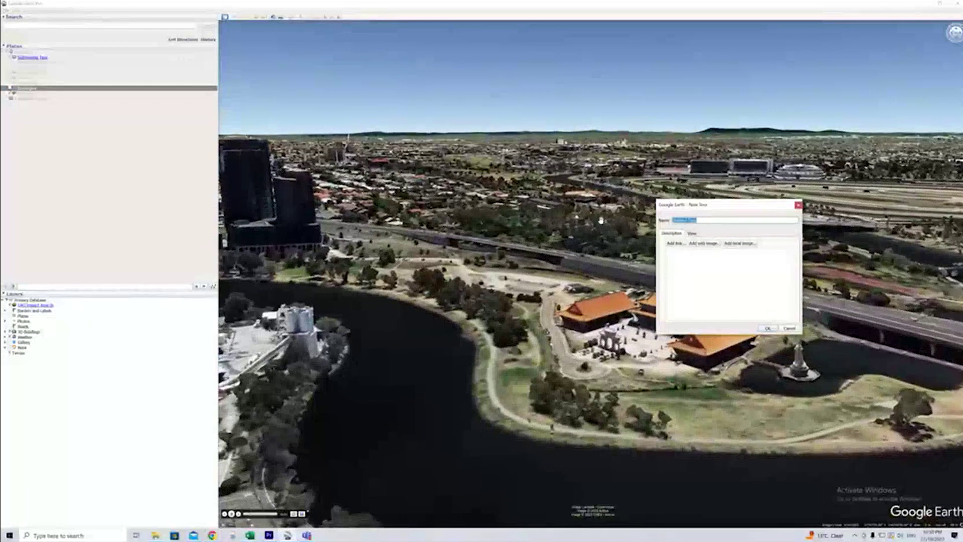
pyautogui.write('Test')
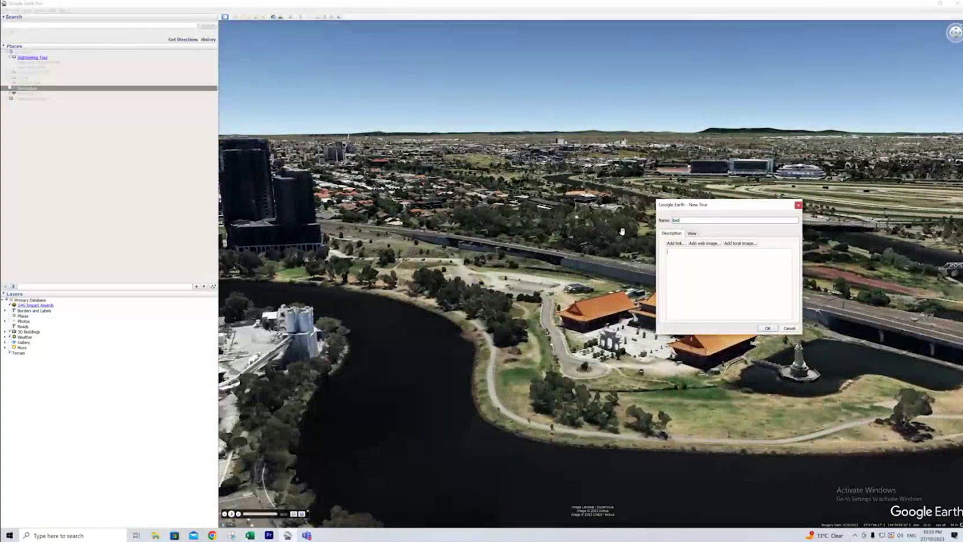
pyautogui.click(768, 328)
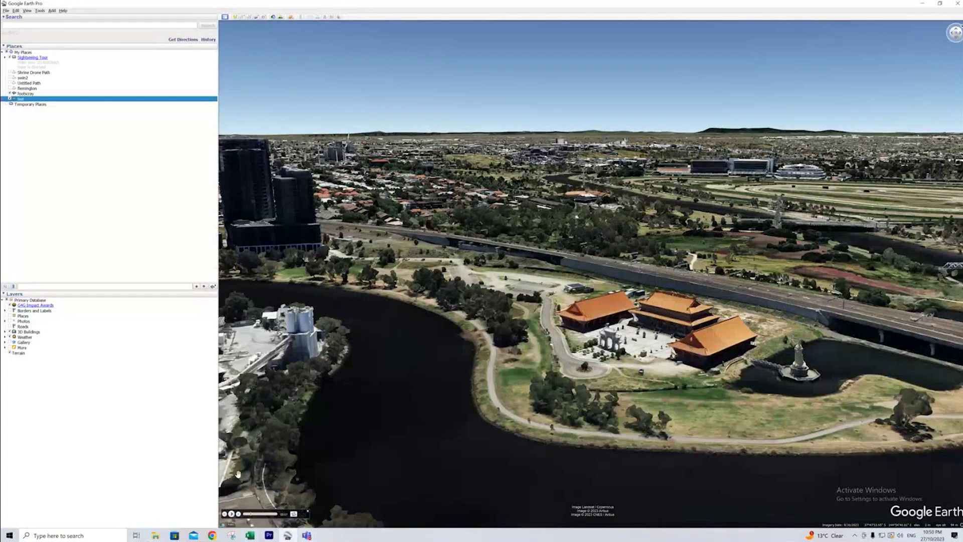
# Close the tour player and open Movie Maker from the Tools menu
pyautogui.click(307, 512)
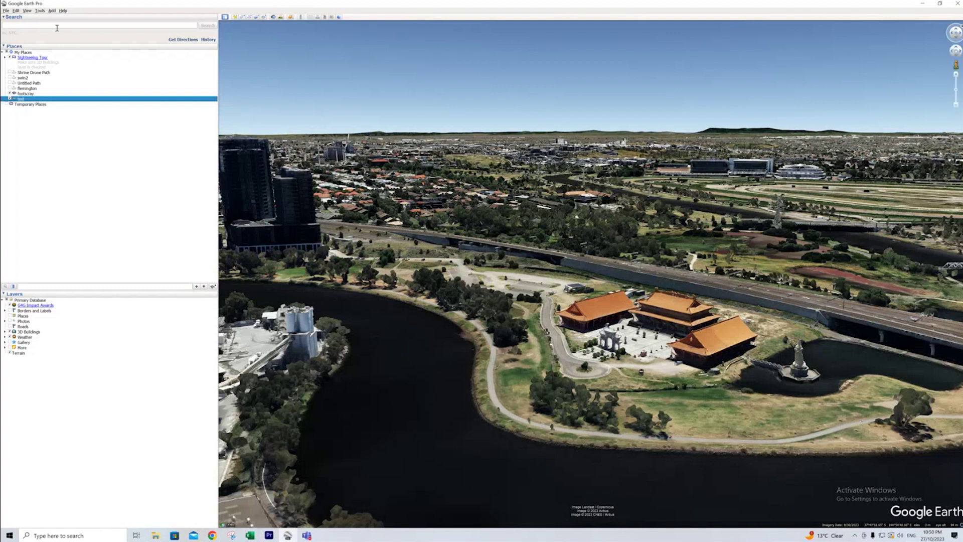
pyautogui.click(40, 10)
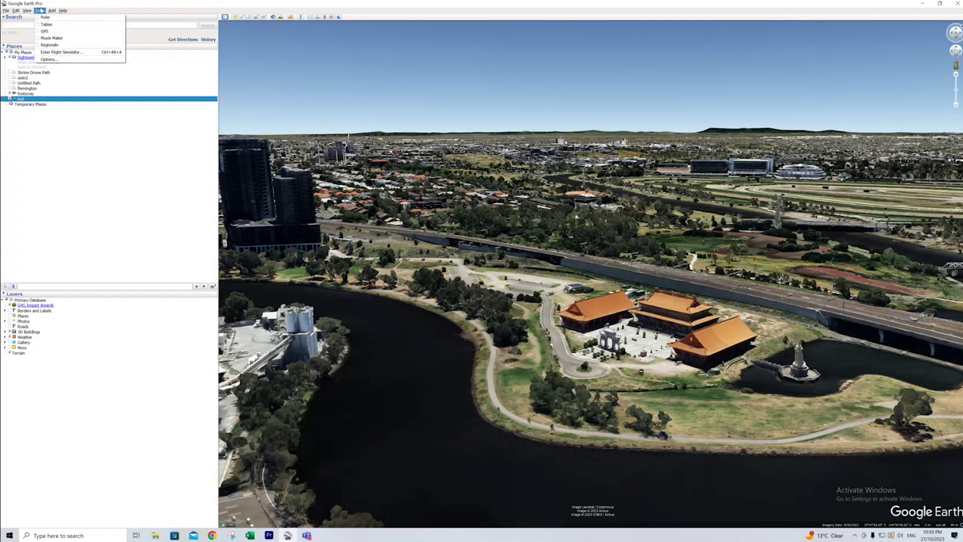
pyautogui.click(52, 38)
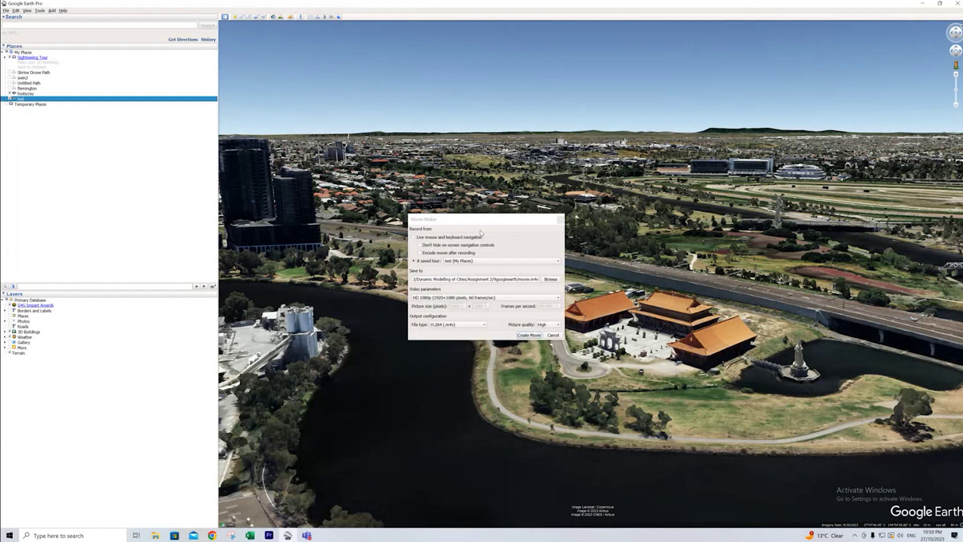
# Choose the saved tour 'test (My Places)' as the Movie Maker source
pyautogui.click(504, 261)
pyautogui.click(497, 262)
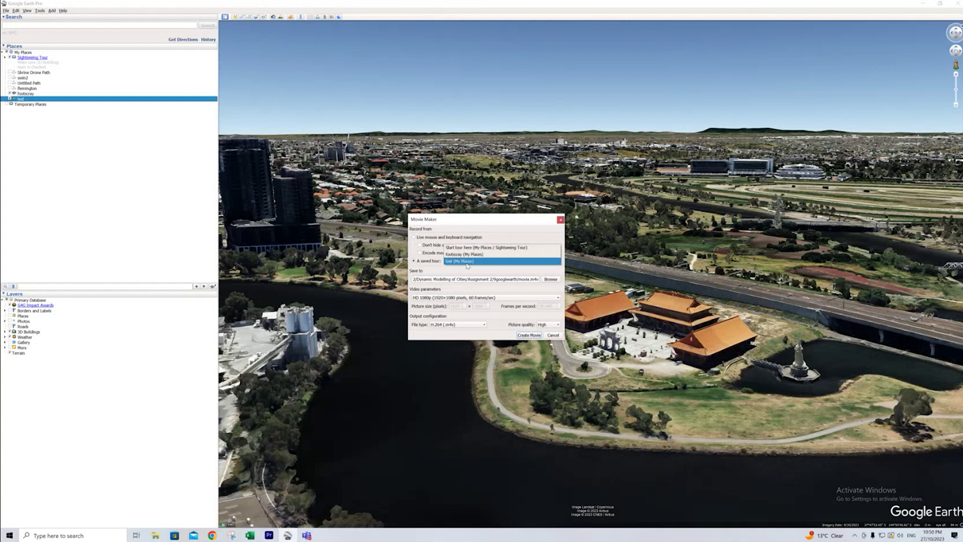
pyautogui.click(460, 261)
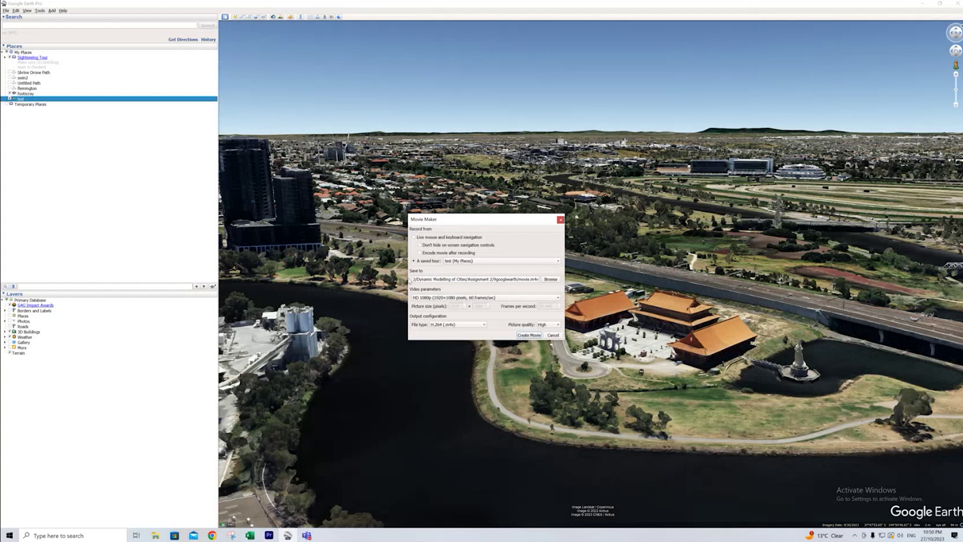
# Set the output file to test.m4v in H.264 format in the 9googleearth folder
pyautogui.click(550, 278)
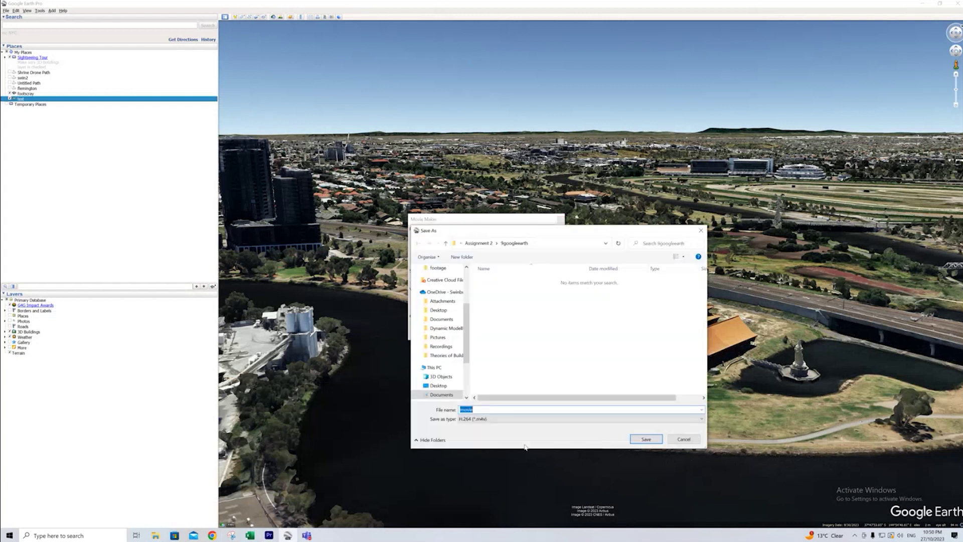
pyautogui.write('test')
pyautogui.click(480, 418)
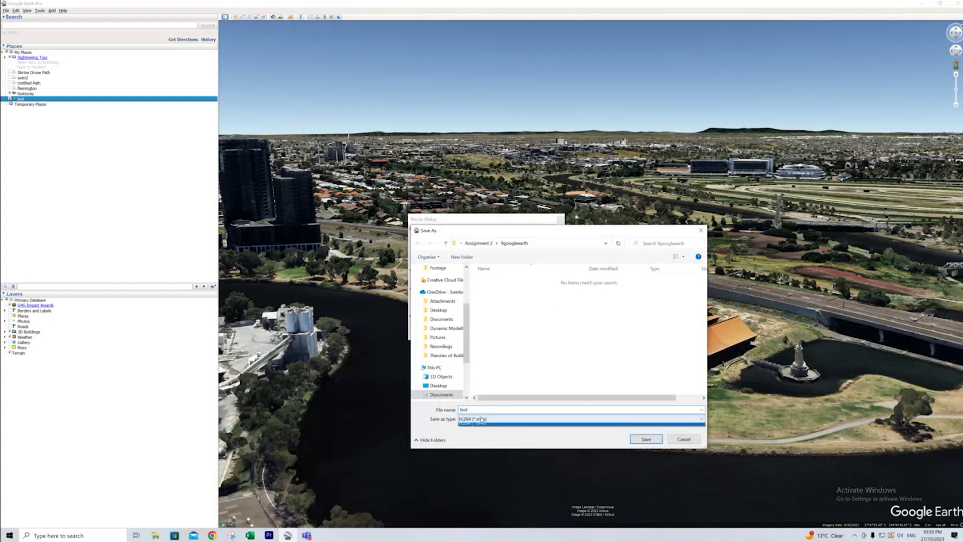
pyautogui.click(479, 425)
pyautogui.click(645, 439)
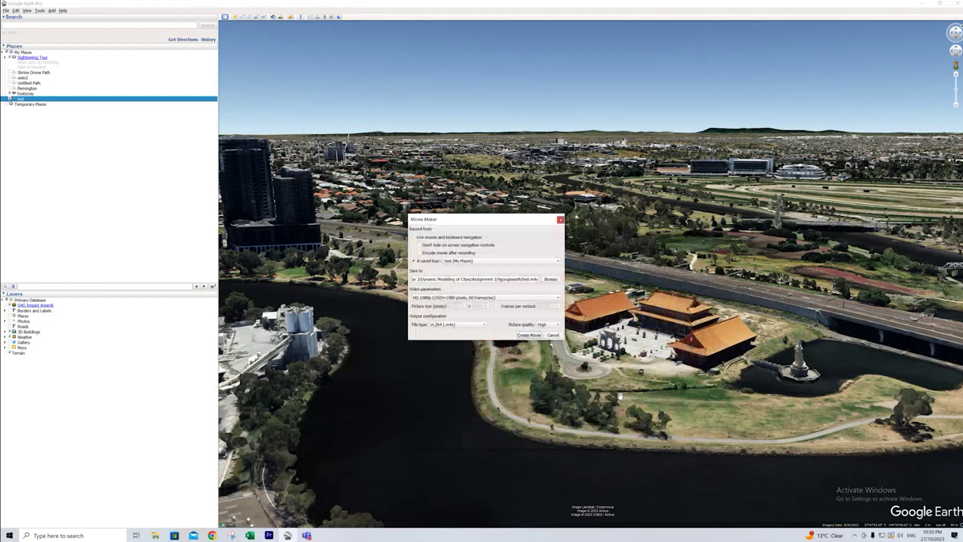
# Set the video to HD 1080p at 60 fps, H.264 (.m4v), with High picture quality
pyautogui.click(519, 299)
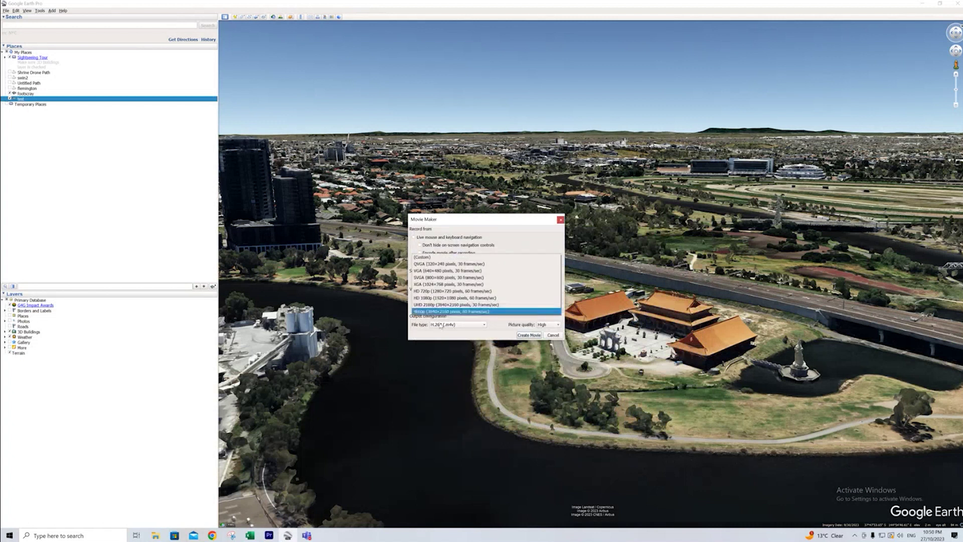
pyautogui.click(501, 299)
pyautogui.click(435, 298)
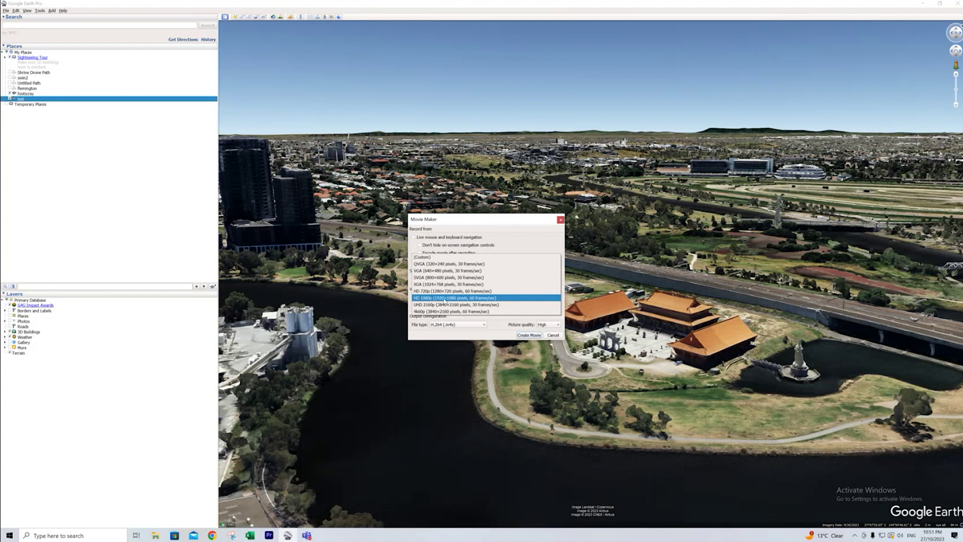
pyautogui.click(444, 300)
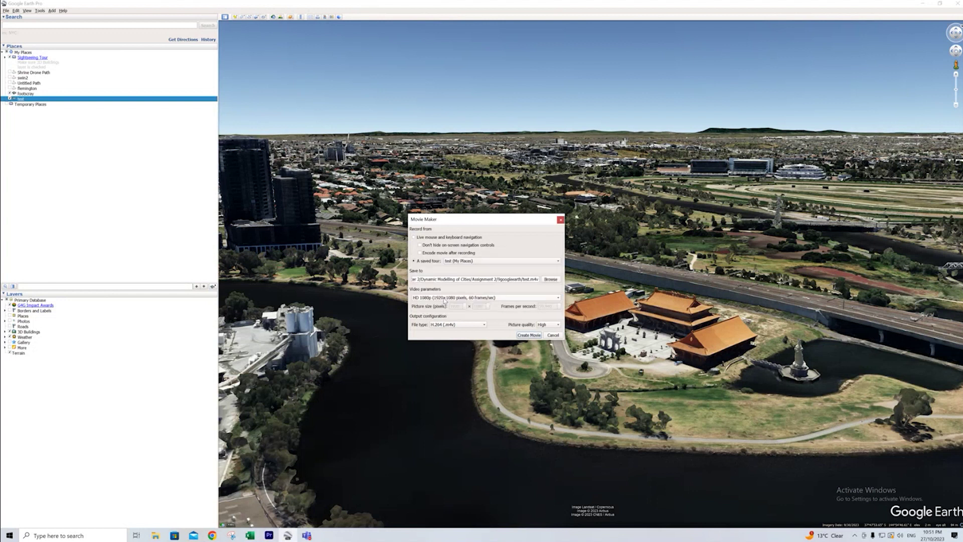
pyautogui.click(452, 326)
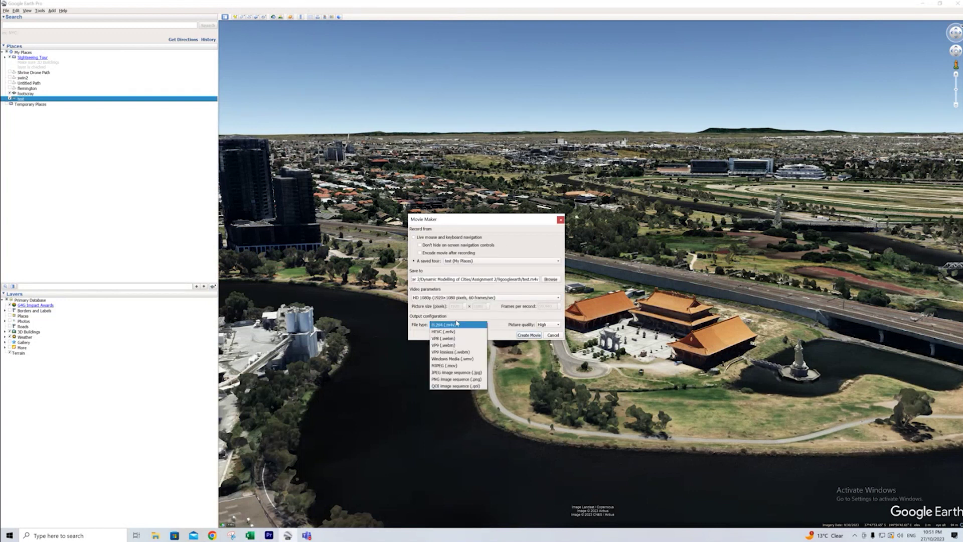
pyautogui.click(457, 324)
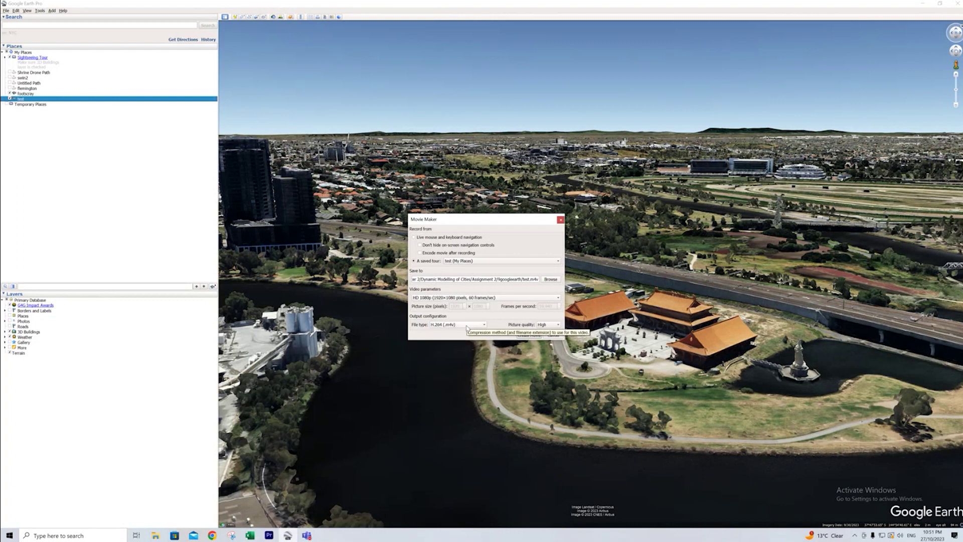
pyautogui.click(553, 325)
pyautogui.click(554, 326)
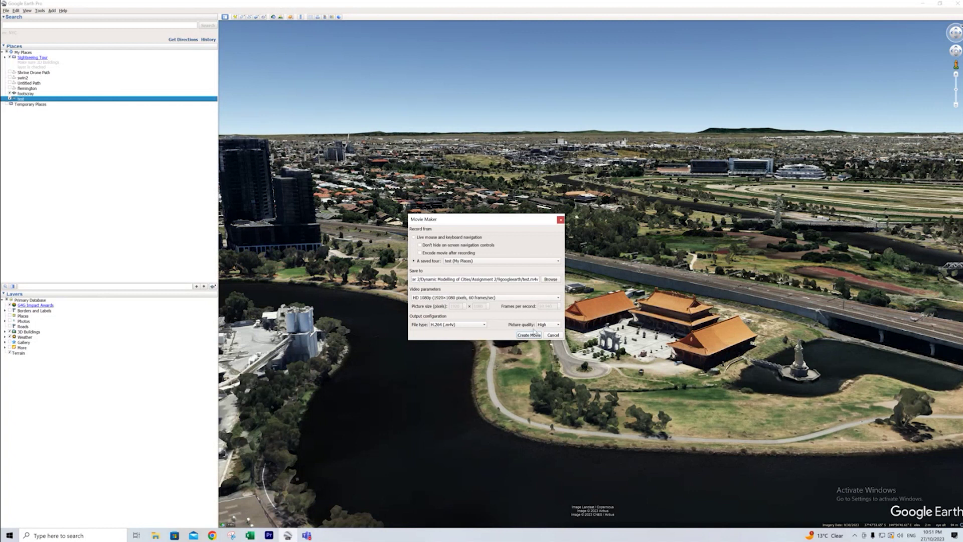
# Create the movie, then open the 9googleearth folder and play the exported test video
pyautogui.click(530, 335)
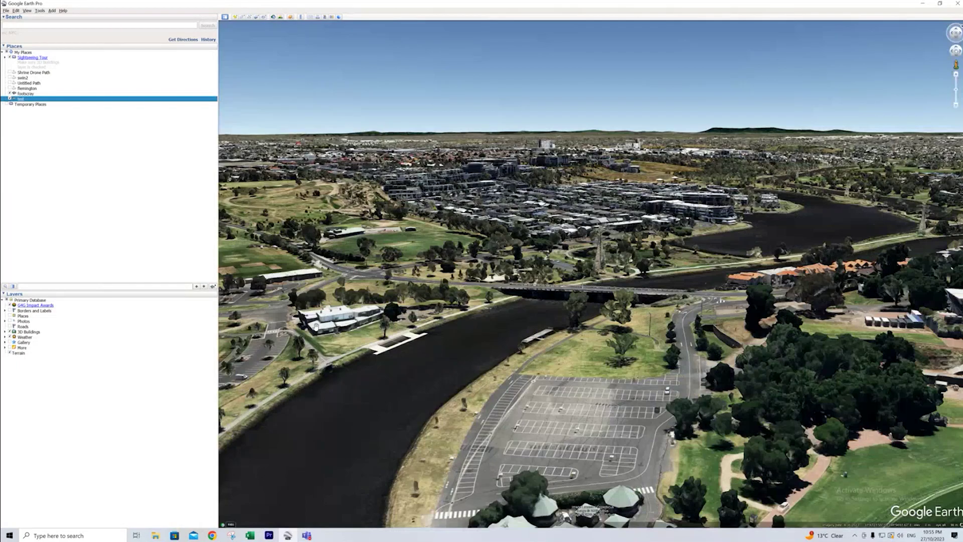
pyautogui.click(155, 535)
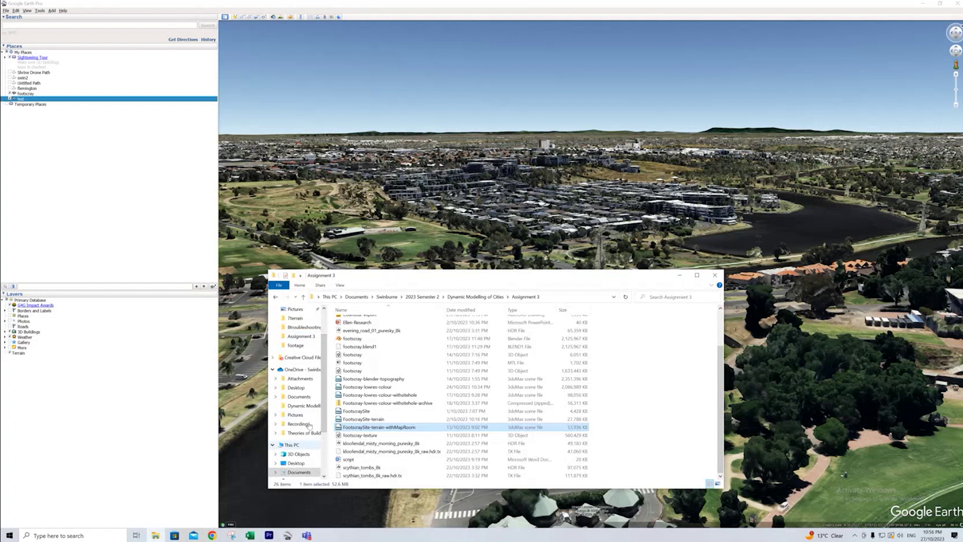
pyautogui.hotkey('alt', 'Left')
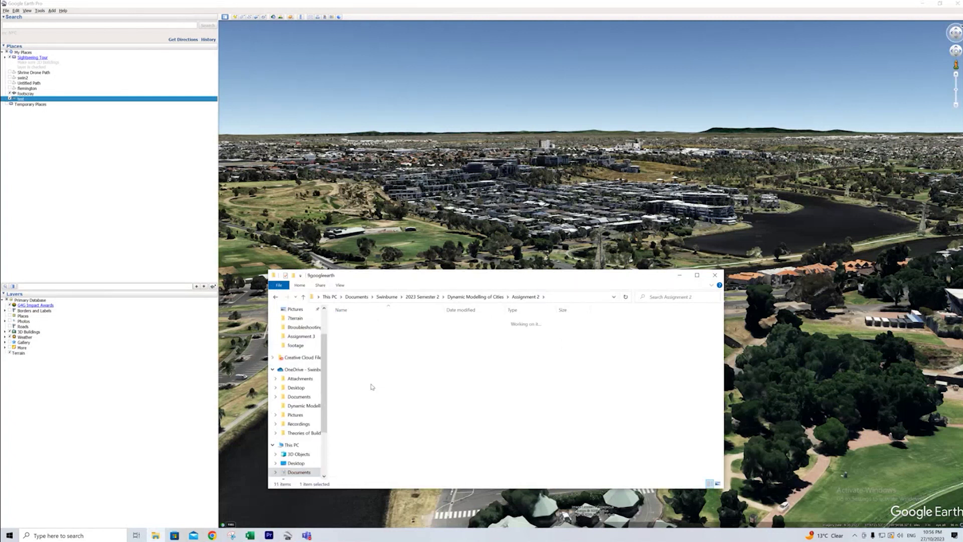
pyautogui.doubleClick(353, 329)
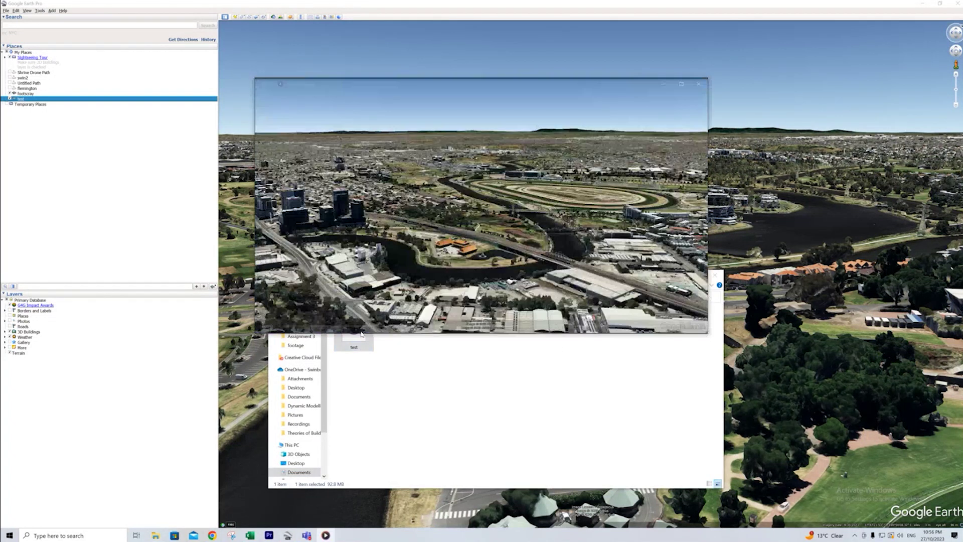